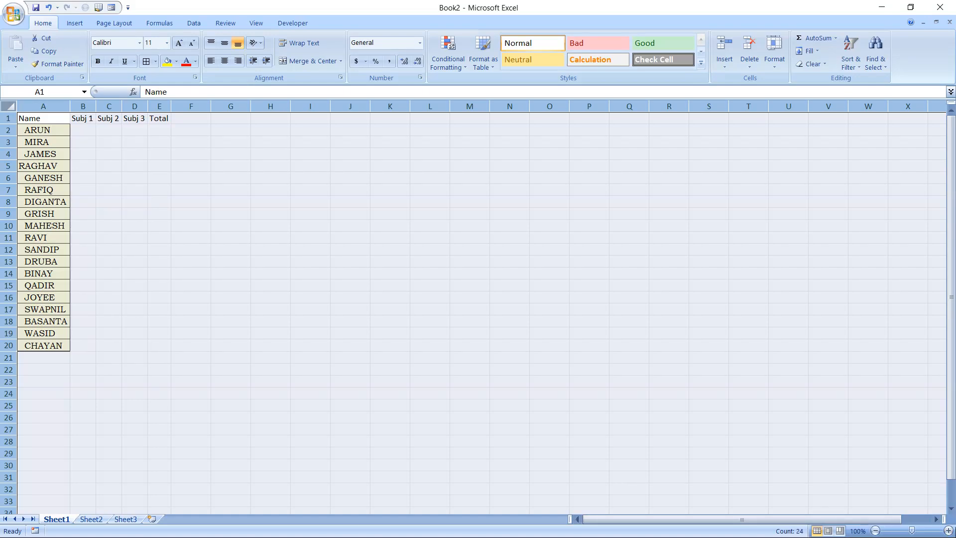
# Enlarge the worksheet view to 140% so the name list and subject headings are easy to read
pyautogui.click(949, 531)
pyautogui.click(948, 531)
pyautogui.click(949, 531)
pyautogui.click(949, 531)
pyautogui.click(949, 531)
pyautogui.click(949, 531)
pyautogui.click(948, 531)
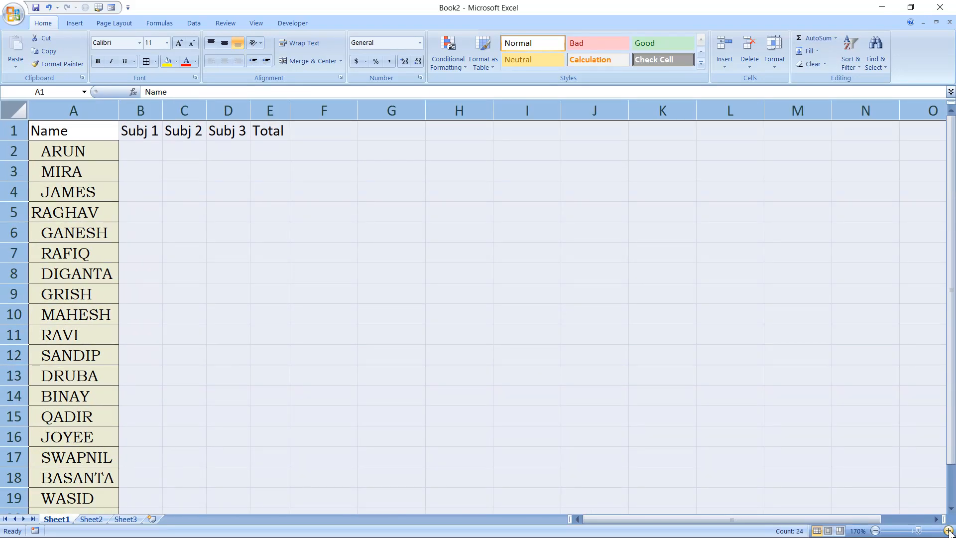
pyautogui.click(875, 531)
pyautogui.click(876, 531)
pyautogui.click(876, 531)
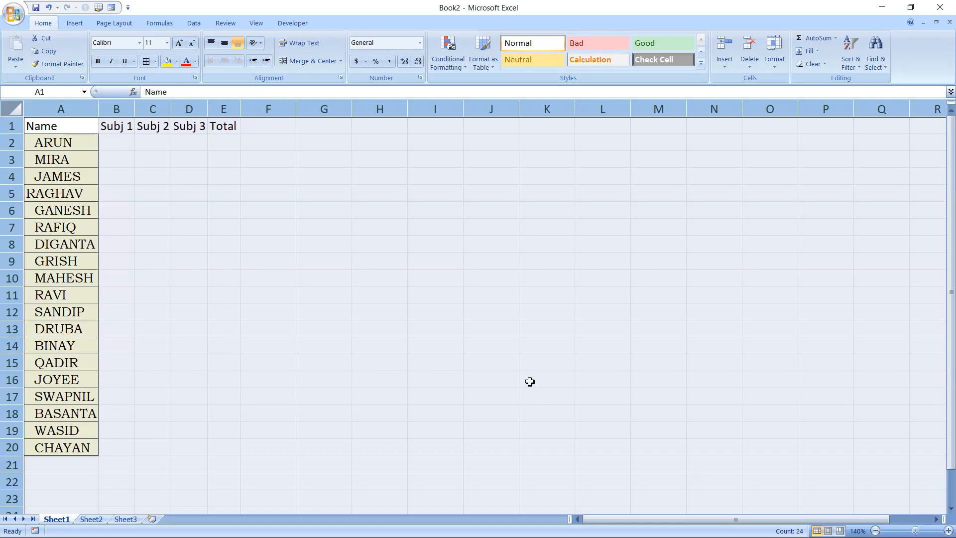
# Fill the three subject columns, cells B2:D20, with the formula =RANDBETWEEN(23,88)
pyautogui.click(115, 137)
pyautogui.moveTo(115, 137); pyautogui.dragTo(184, 455)
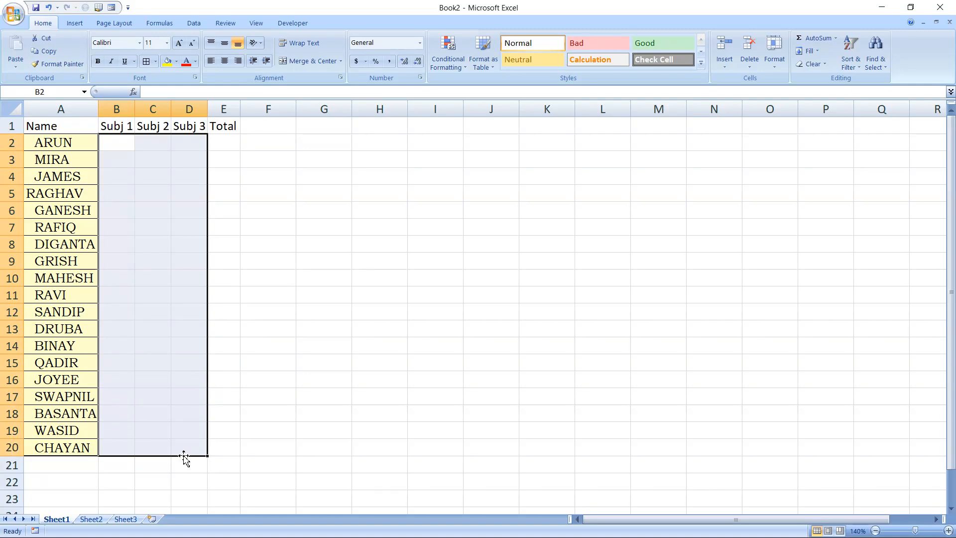
pyautogui.write('=rand')
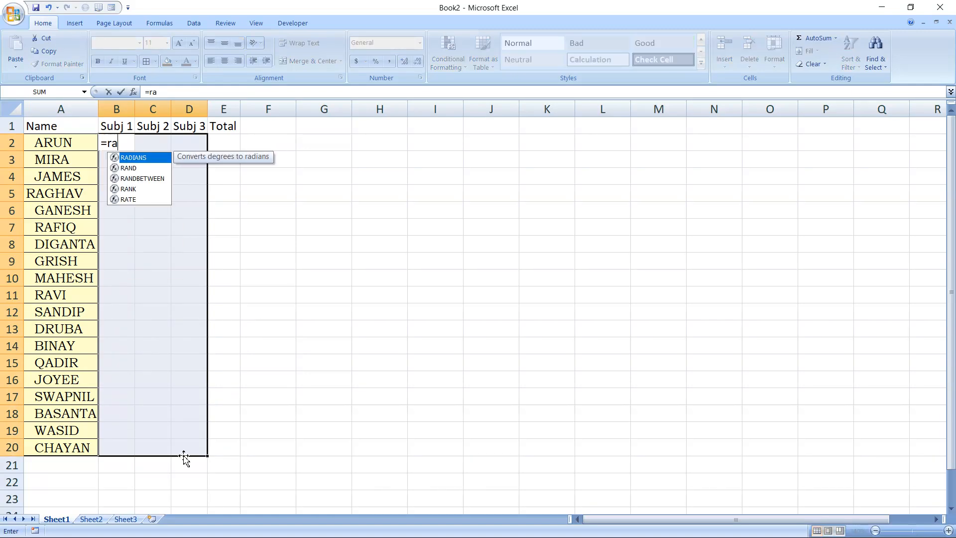
pyautogui.press('Down')
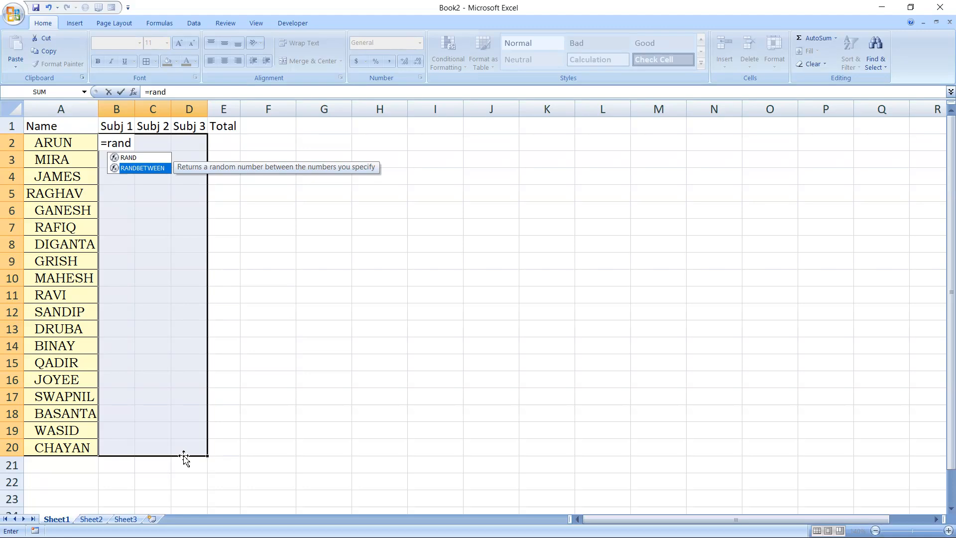
pyautogui.press('Tab')
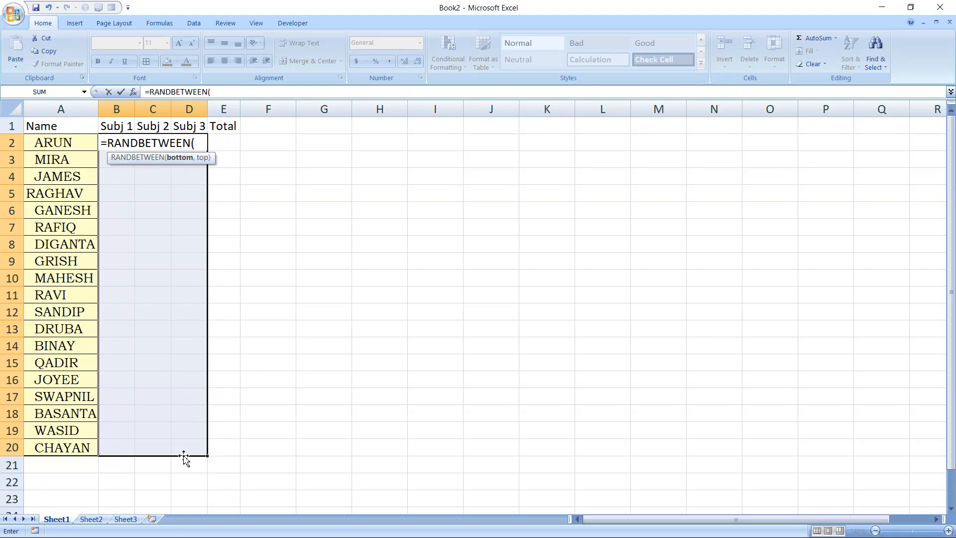
pyautogui.write('23,88)')
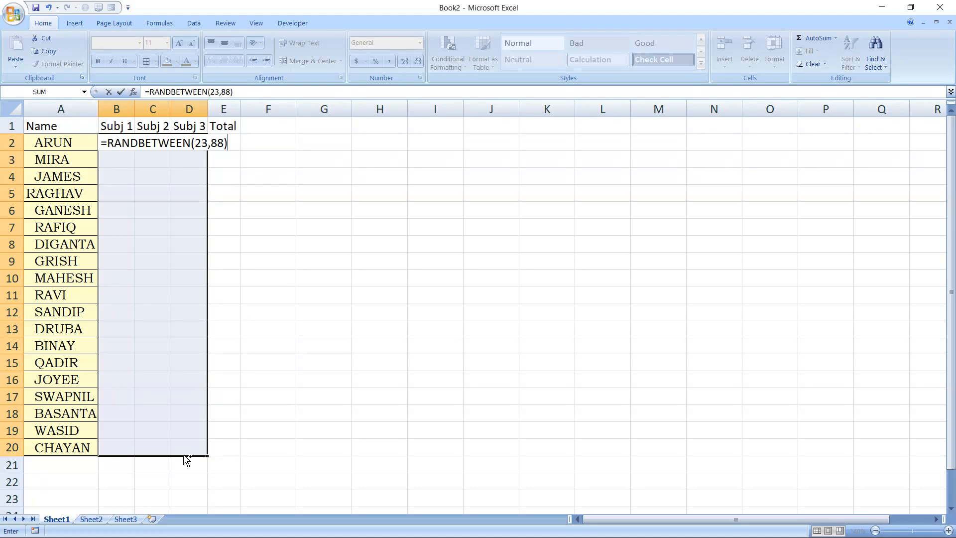
pyautogui.hotkey('ctrl', 'Return')
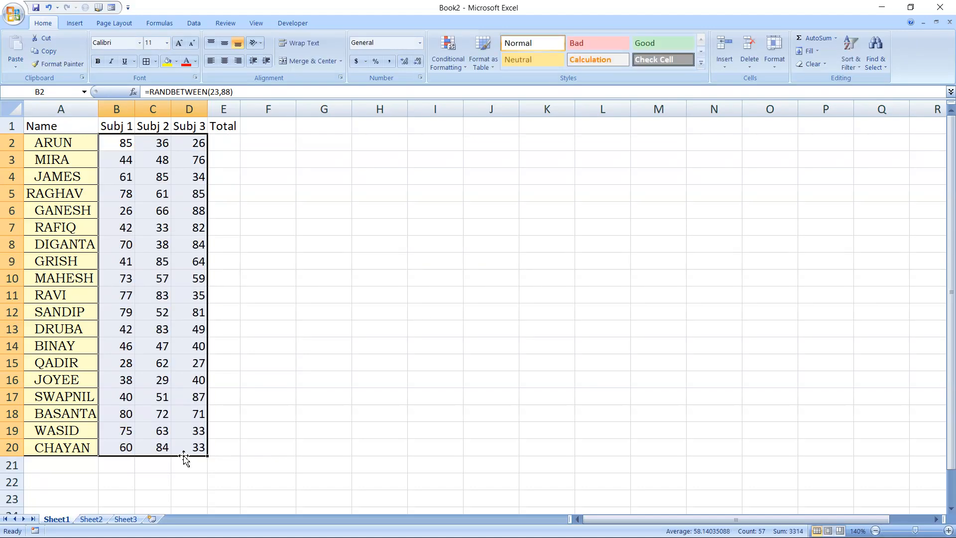
# Replace the random-number formulas in B2:D20 with their static values using Paste Special Values
pyautogui.hotkey('ctrl', 'c')
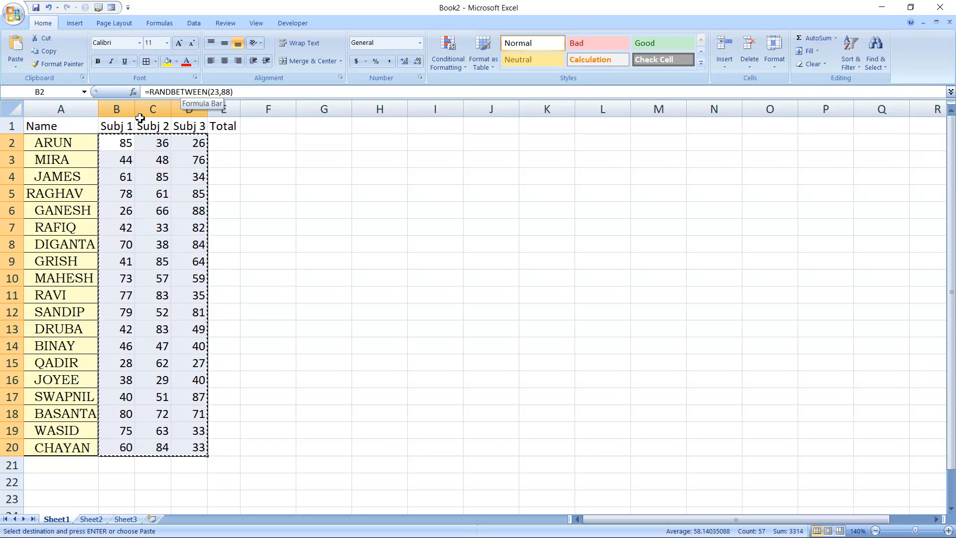
pyautogui.click(117, 144)
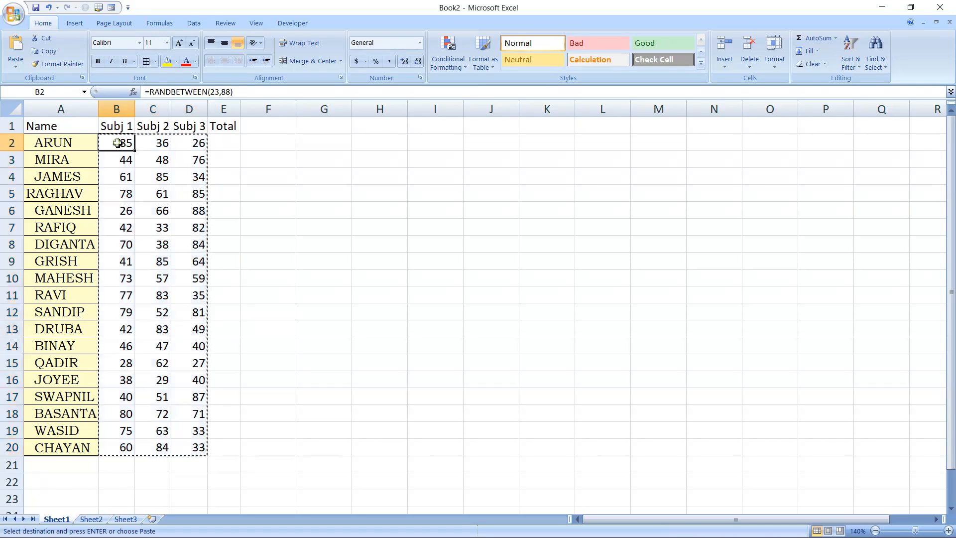
pyautogui.click(17, 68)
pyautogui.click(36, 162)
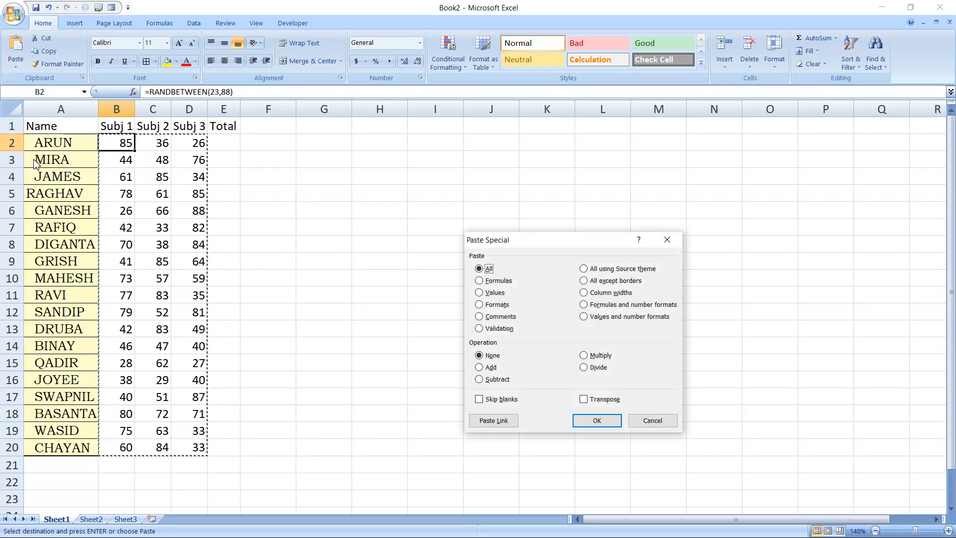
pyautogui.click(486, 294)
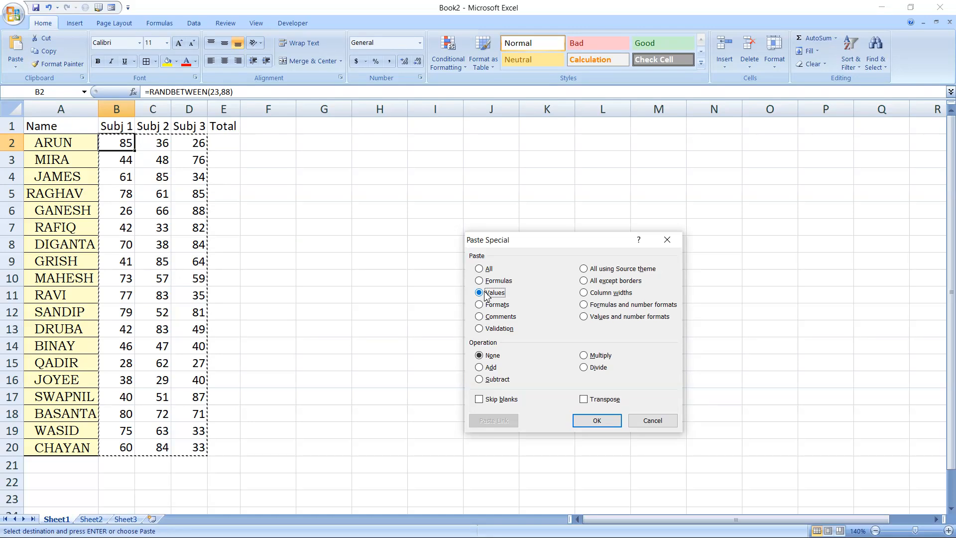
pyautogui.click(598, 421)
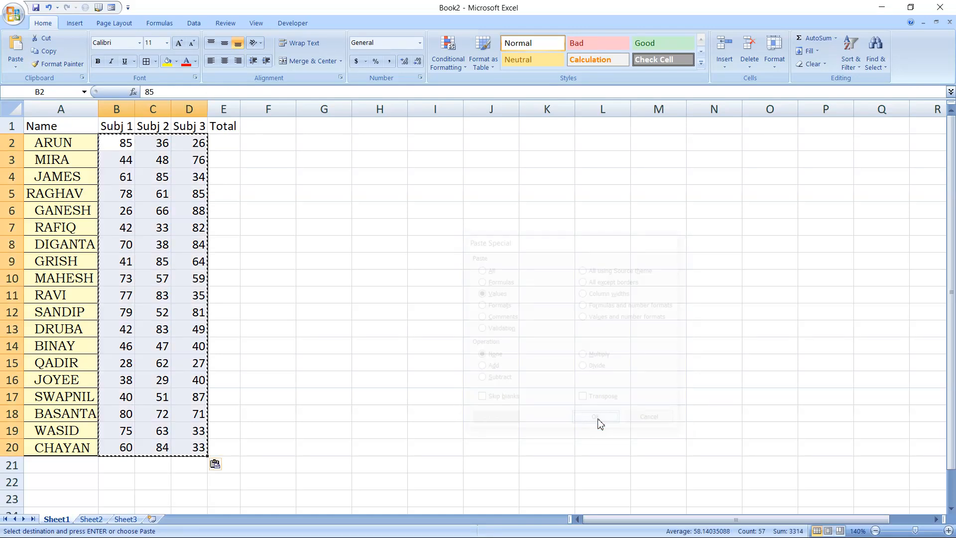
pyautogui.click(166, 214)
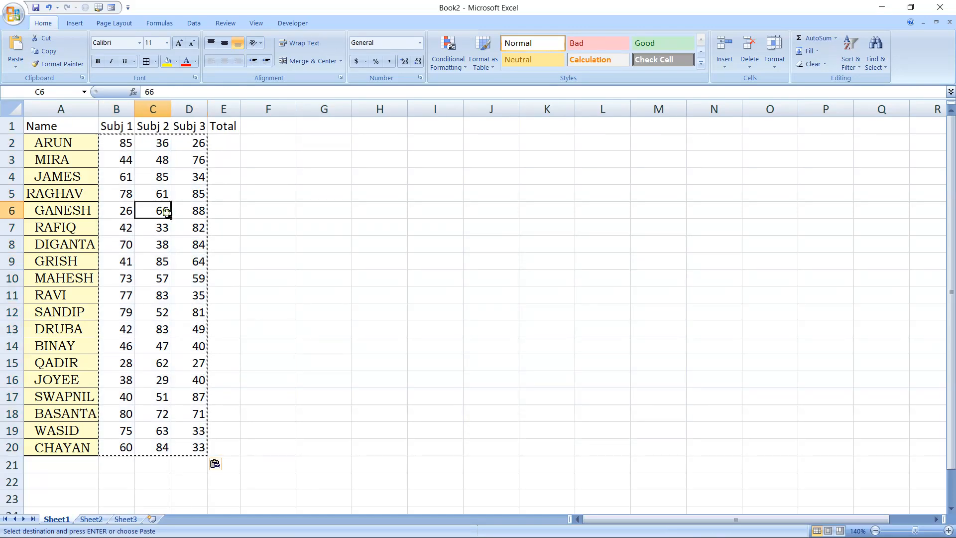
pyautogui.click(147, 244)
pyautogui.press('Escape')
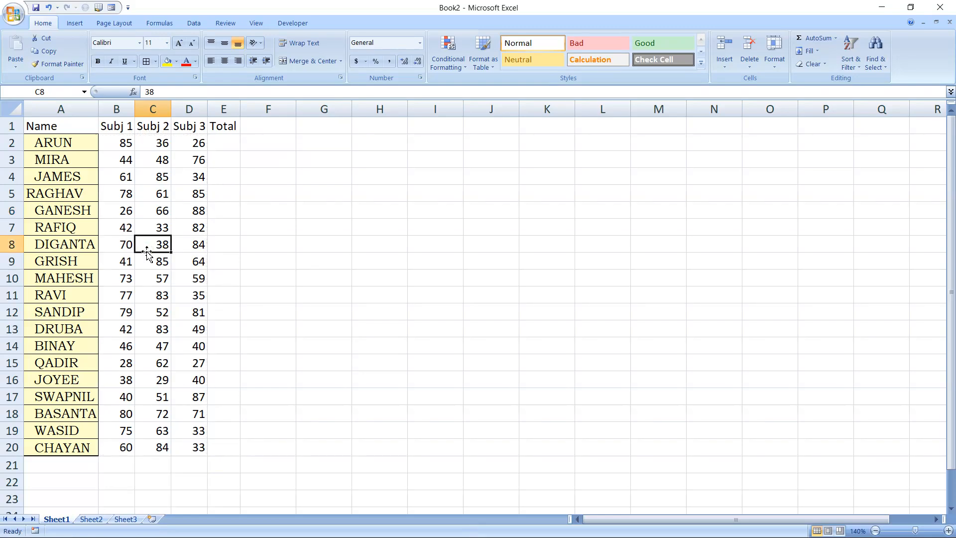
# Fill the Total column, E2:E20, with AutoSum totals of the three subject marks
pyautogui.click(234, 144)
pyautogui.moveTo(234, 144); pyautogui.dragTo(234, 447)
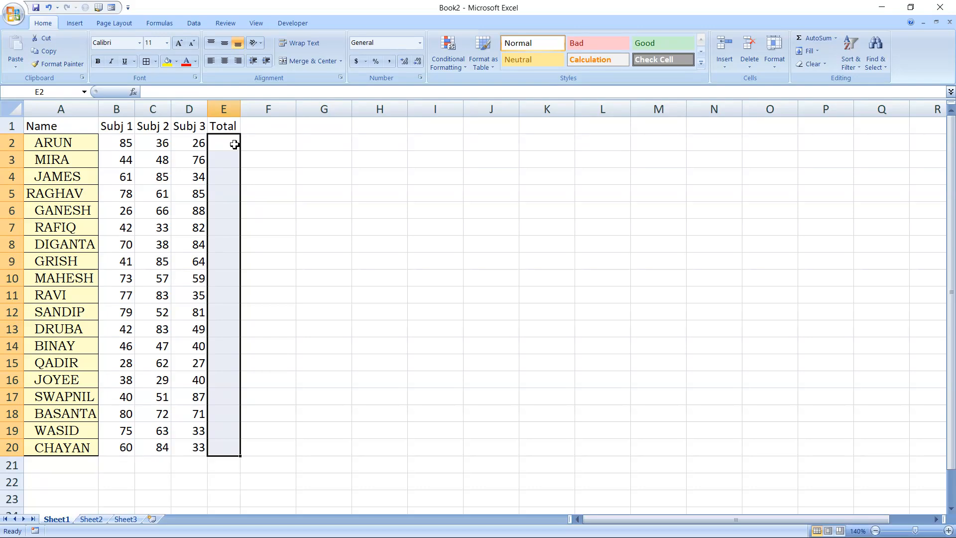
pyautogui.hotkey('alt', '=')
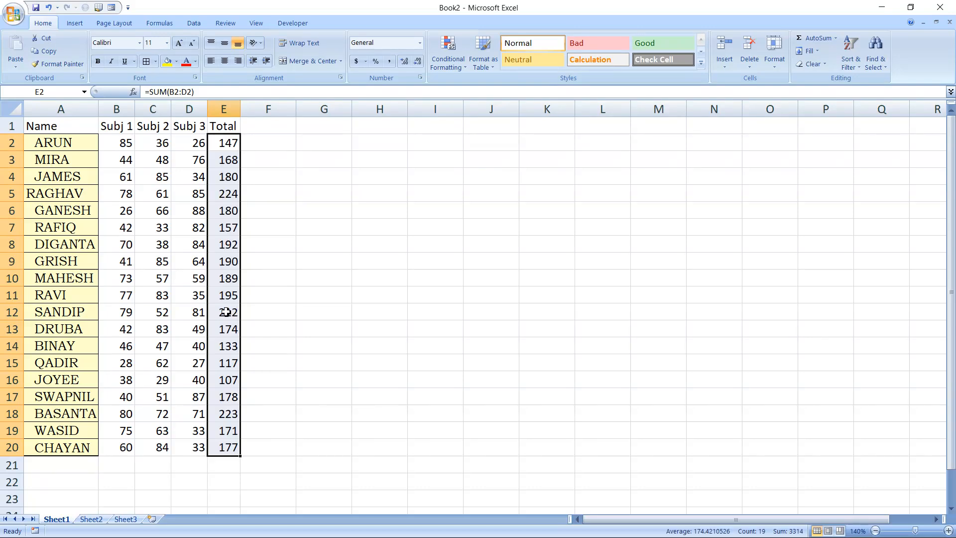
# Rename the Sheet1 worksheet as 2022
pyautogui.rightClick(58, 520)
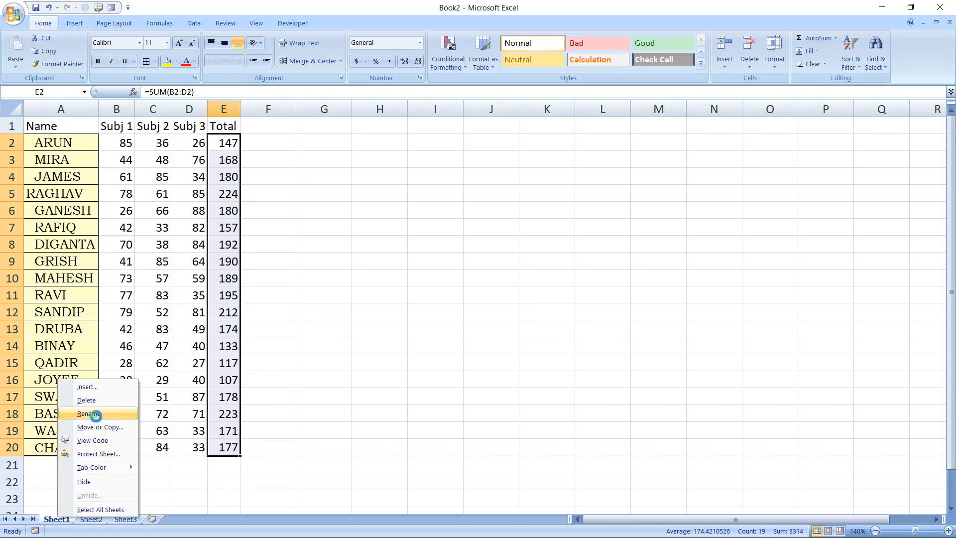
pyautogui.click(95, 414)
pyautogui.write('2022')
pyautogui.press('Return')
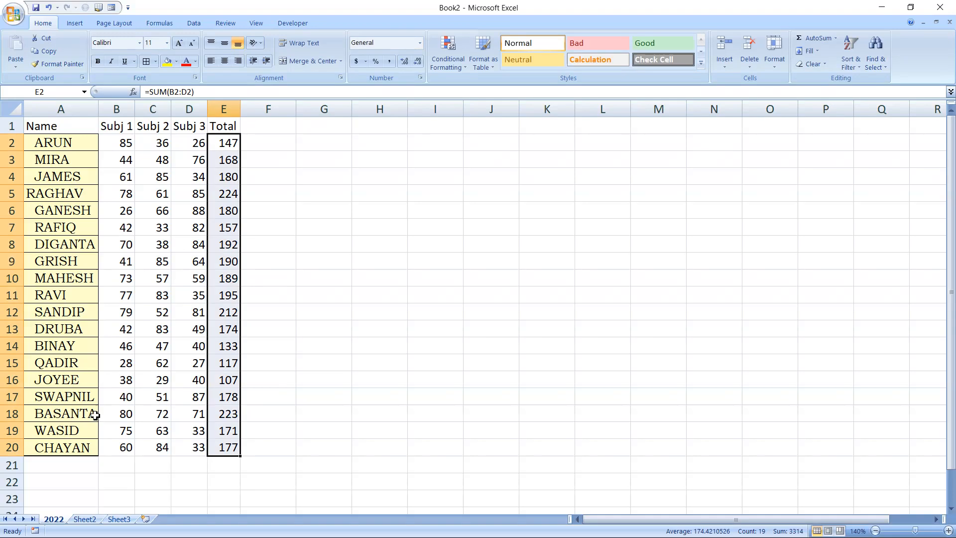
# Create a copy of the 2022 worksheet before Sheet2 and rename the copy as 2023
pyautogui.rightClick(56, 521)
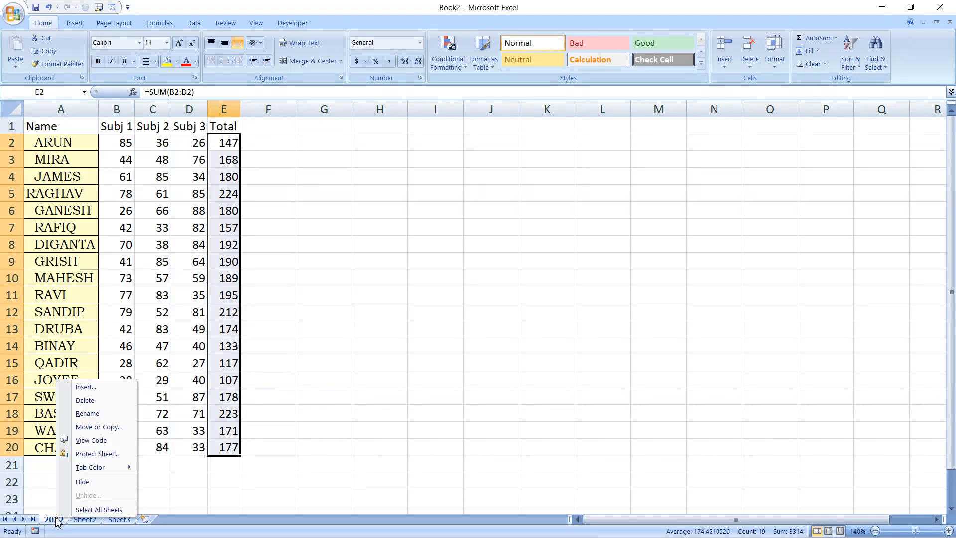
pyautogui.click(102, 427)
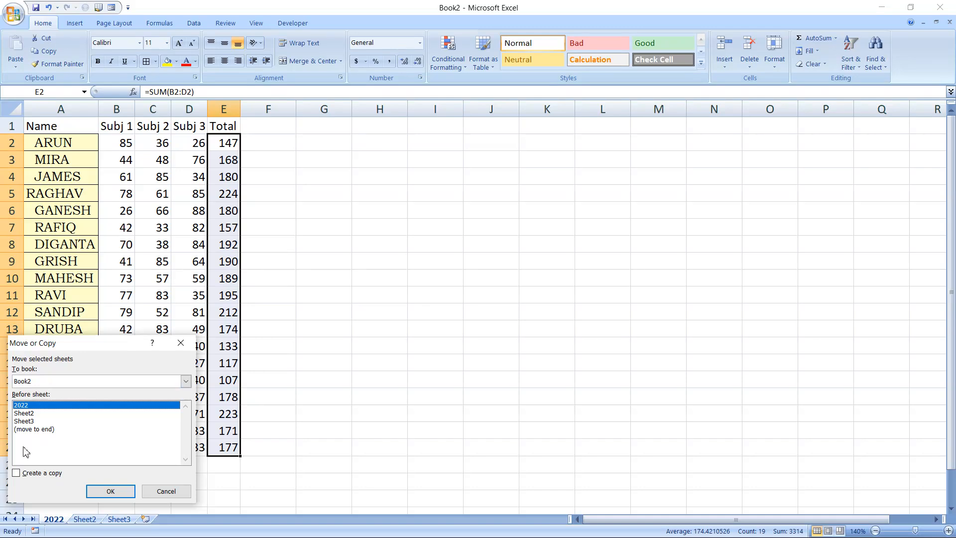
pyautogui.click(16, 473)
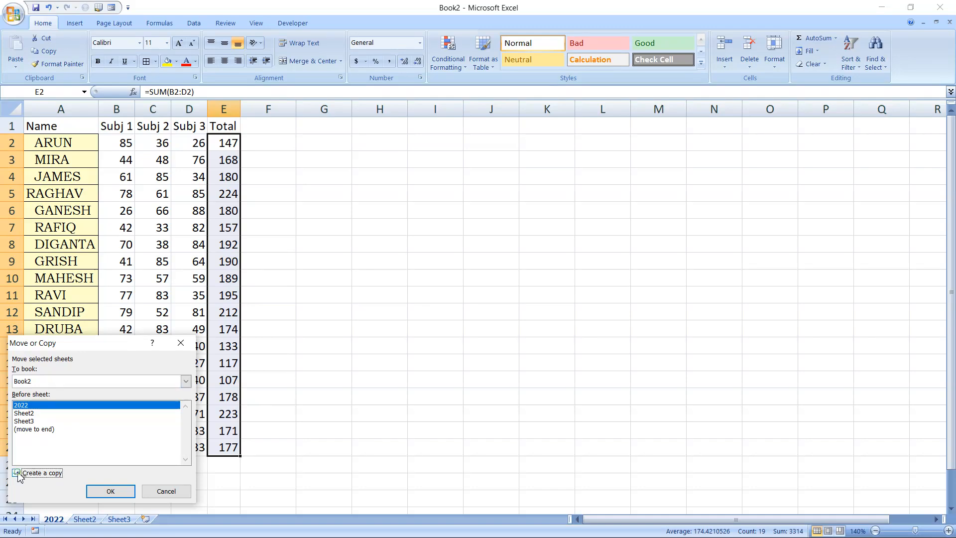
pyautogui.click(28, 415)
pyautogui.click(107, 491)
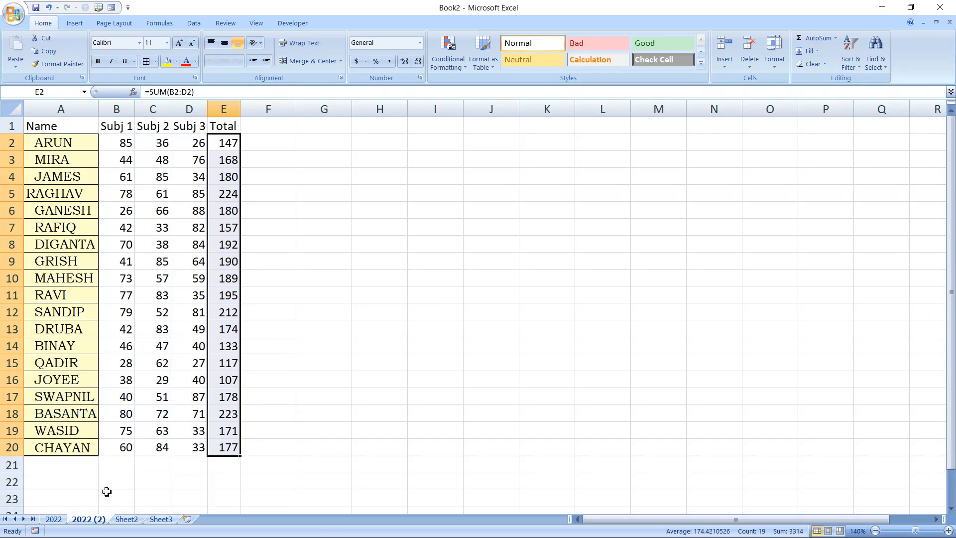
pyautogui.rightClick(90, 523)
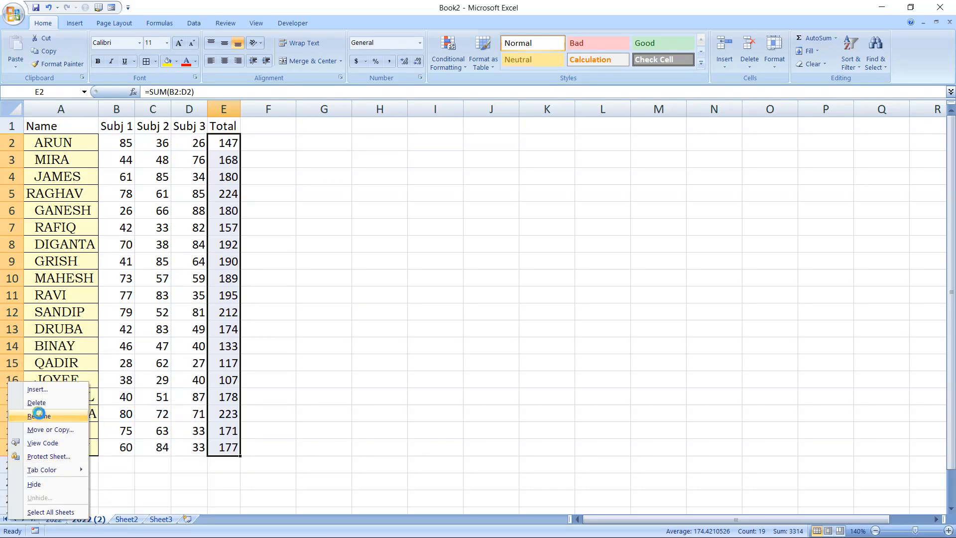
pyautogui.click(38, 413)
pyautogui.write('2023')
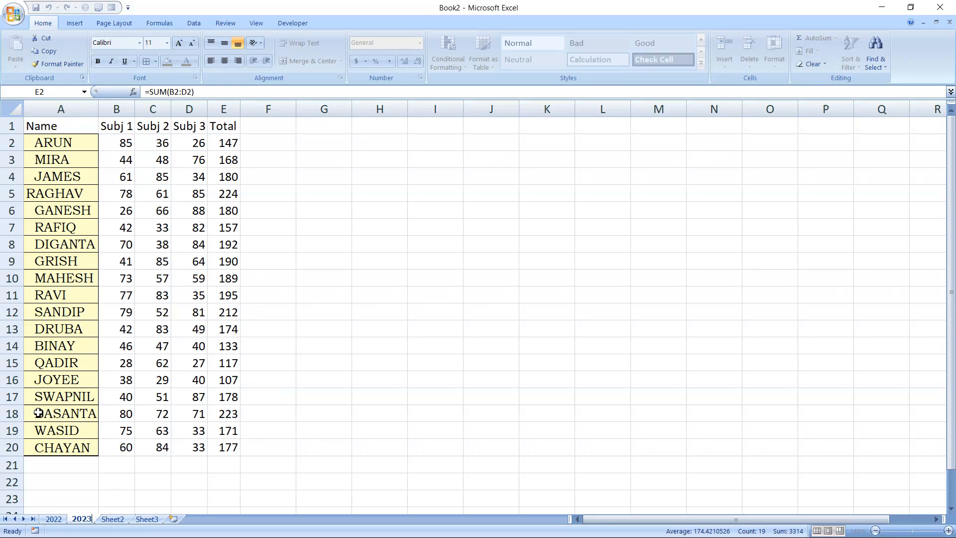
pyautogui.press('Return')
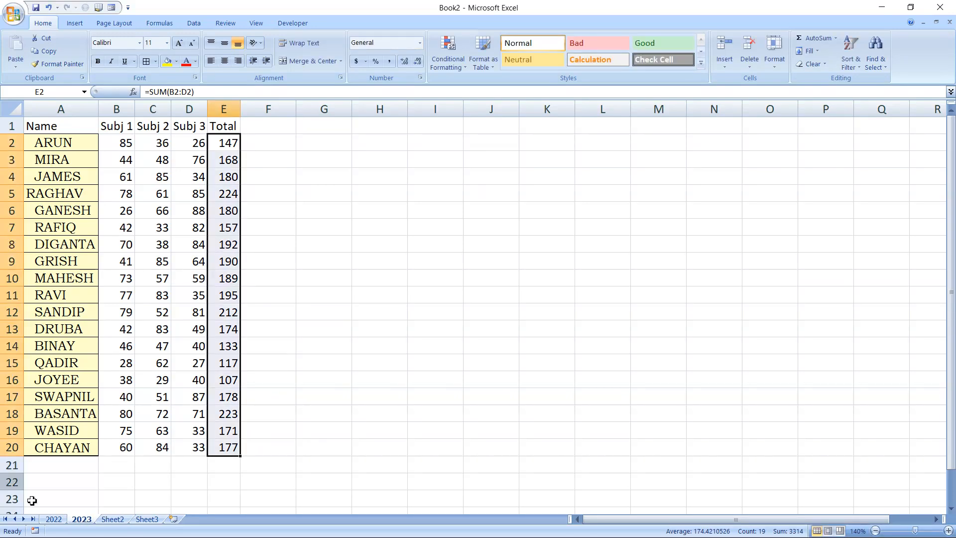
# Create a copy of the 2023 worksheet before the 2022 sheet and rename the copy as 2024
pyautogui.rightClick(85, 520)
pyautogui.click(49, 430)
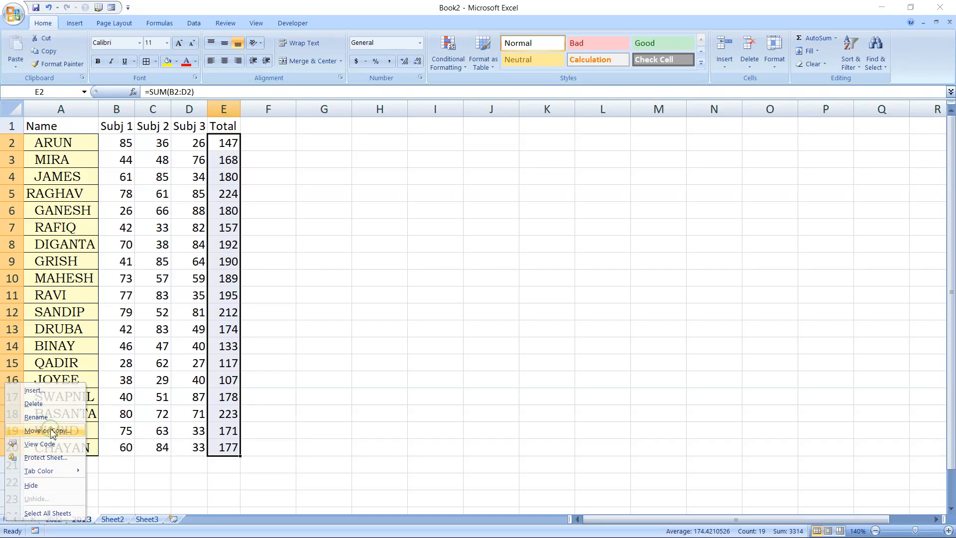
pyautogui.click(9, 475)
pyautogui.click(103, 493)
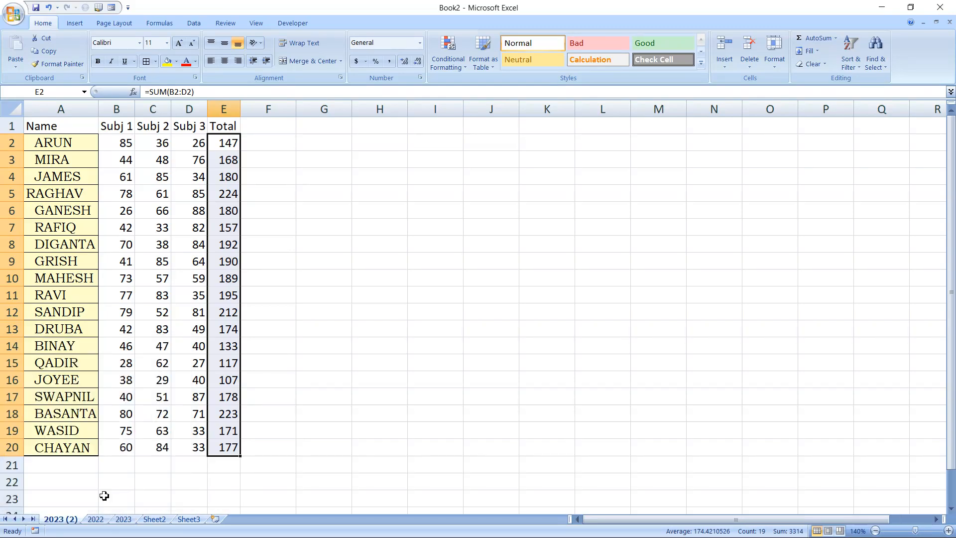
pyautogui.doubleClick(61, 520)
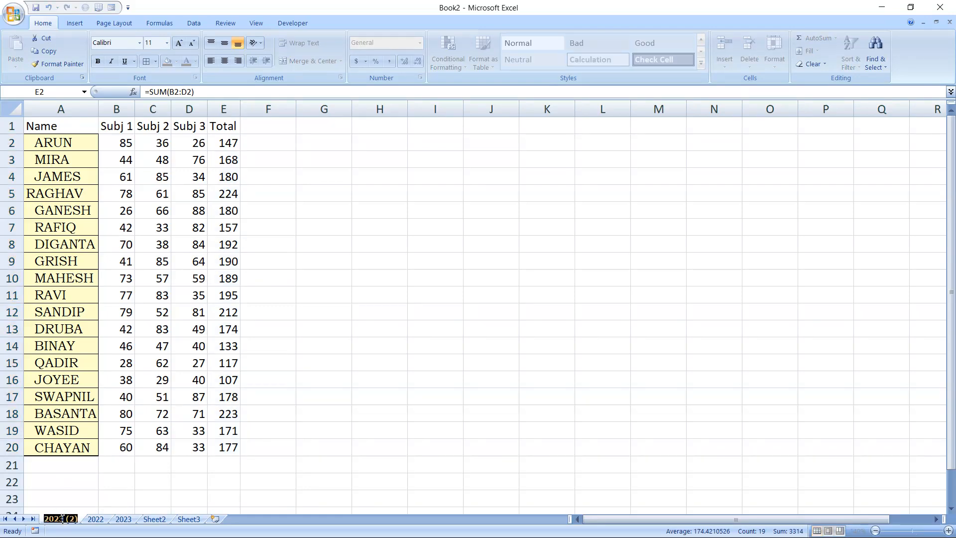
pyautogui.write('2024')
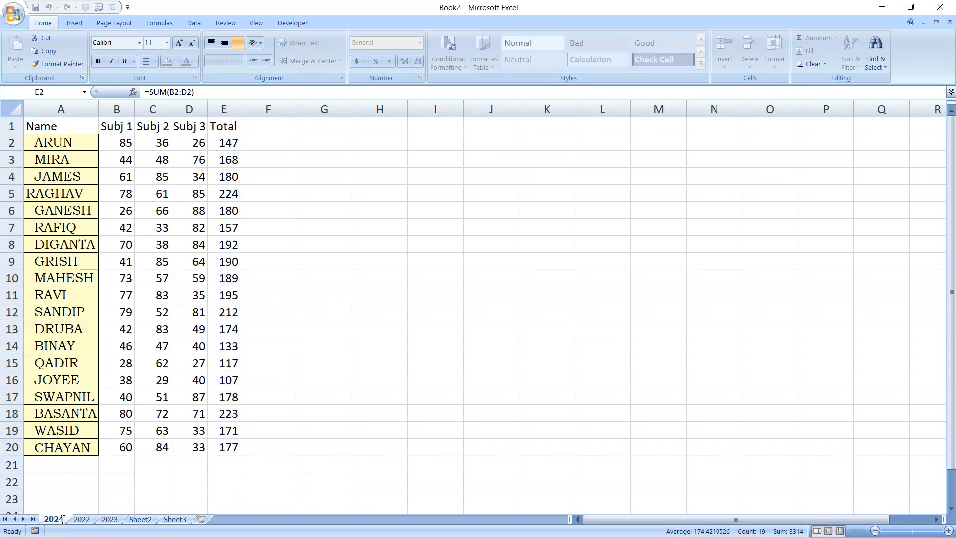
pyautogui.press('Return')
# Create a copy of the 2024 worksheet in front of all other sheets and rename the copy as 2025
pyautogui.rightClick(61, 521)
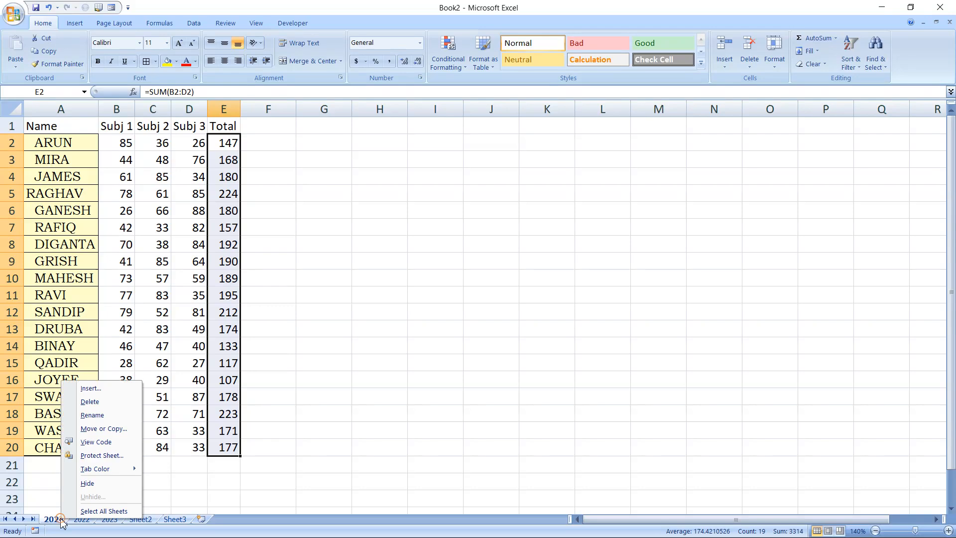
pyautogui.click(93, 429)
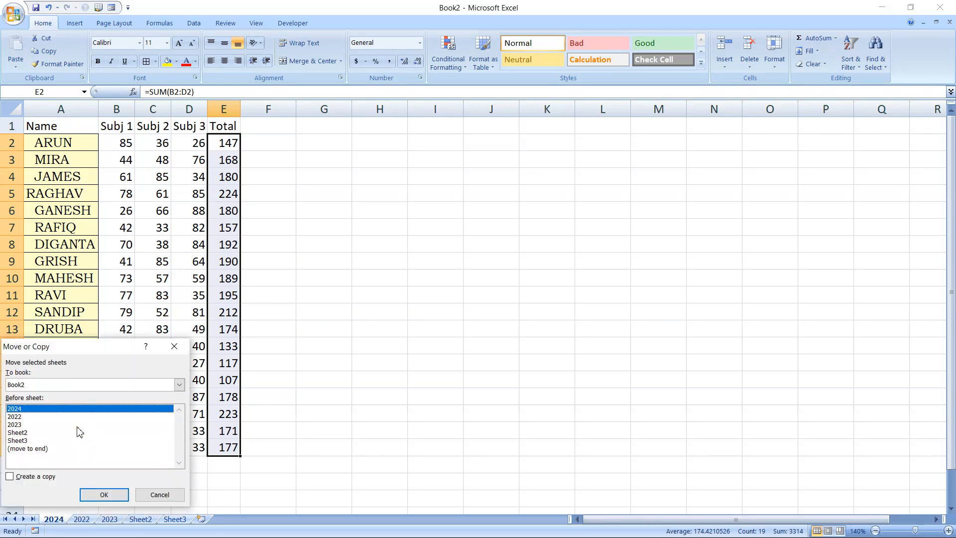
pyautogui.click(9, 476)
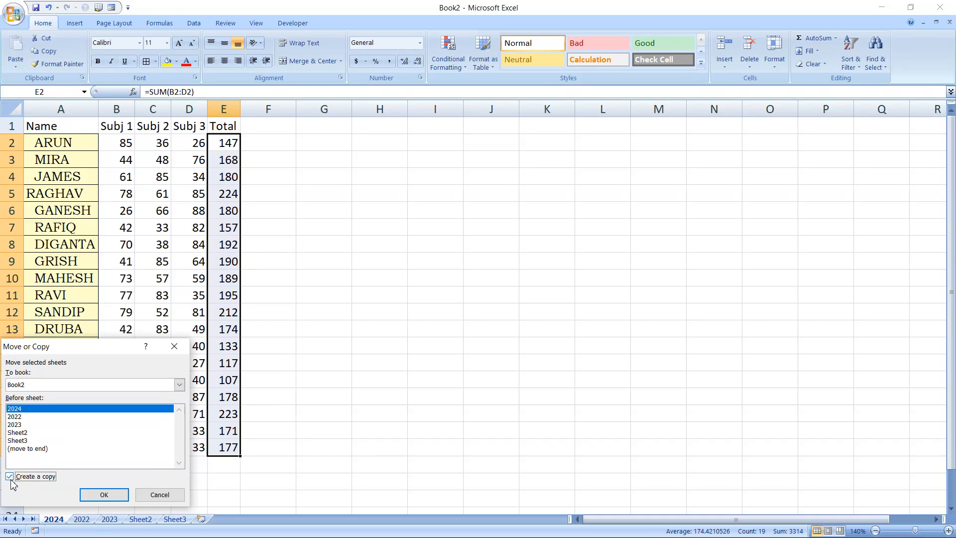
pyautogui.click(105, 497)
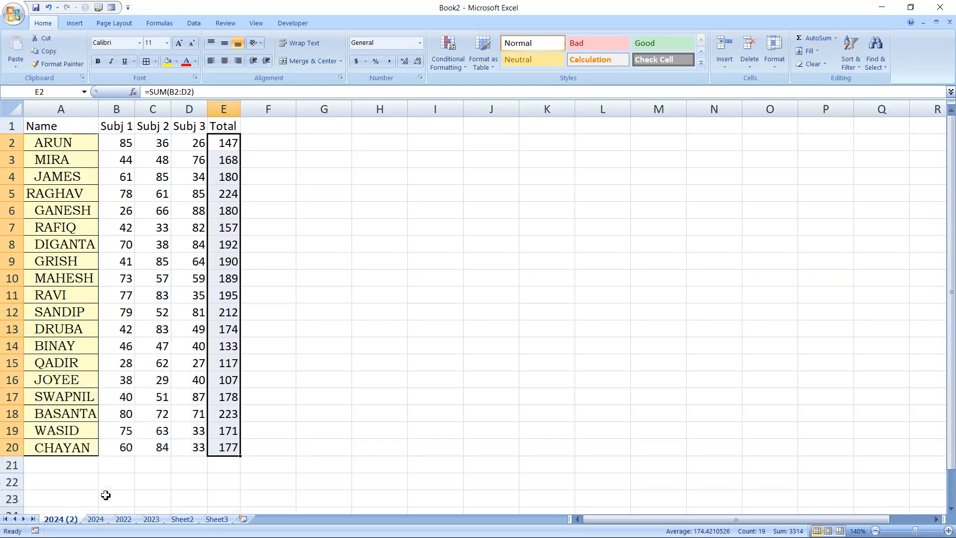
pyautogui.doubleClick(61, 519)
pyautogui.write('2020')
pyautogui.press('Return')
pyautogui.press('BackSpace')
pyautogui.press('BackSpace')
pyautogui.write('25')
pyautogui.press('Return')
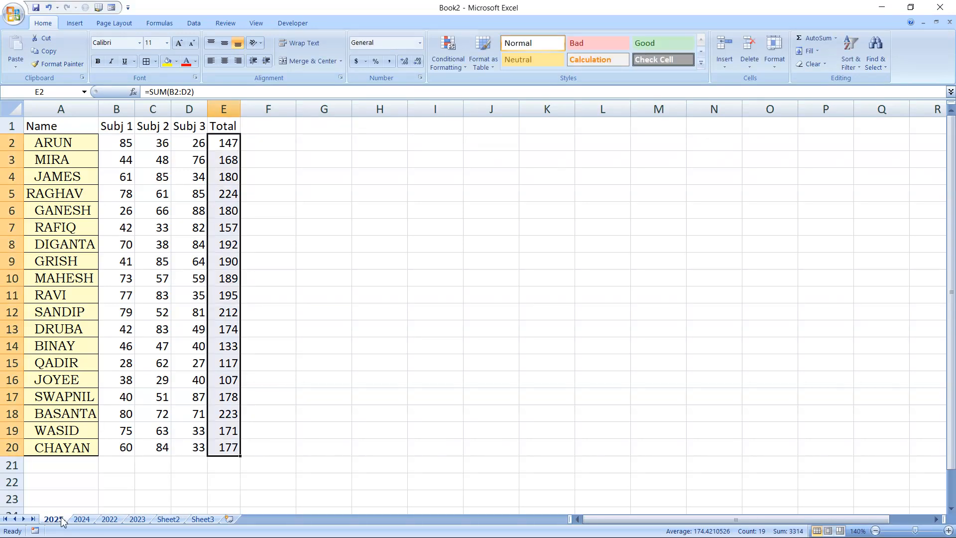
# Group the 2023, 2022, 2024 and 2025 worksheets so they can be formatted together
pyautogui.click(82, 520)
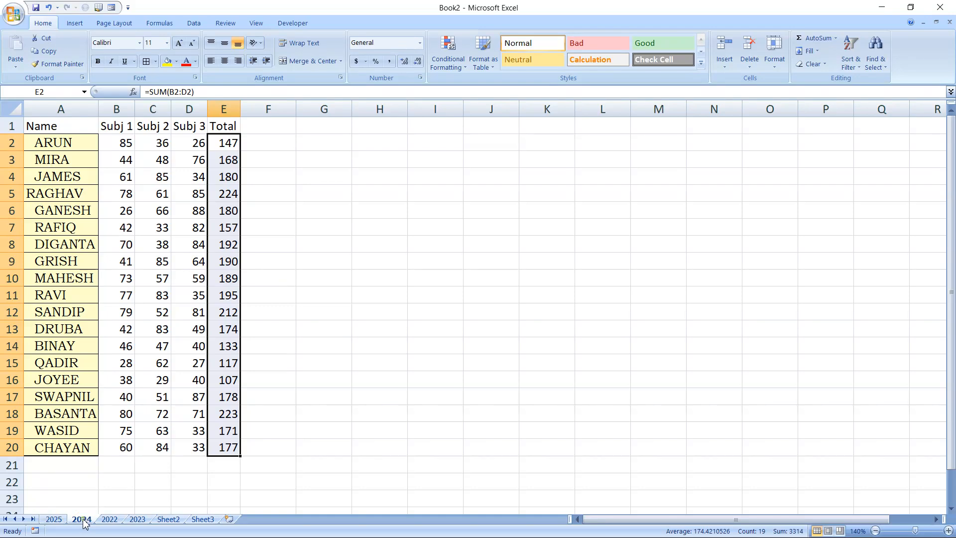
pyautogui.click(109, 519)
pyautogui.click(136, 519)
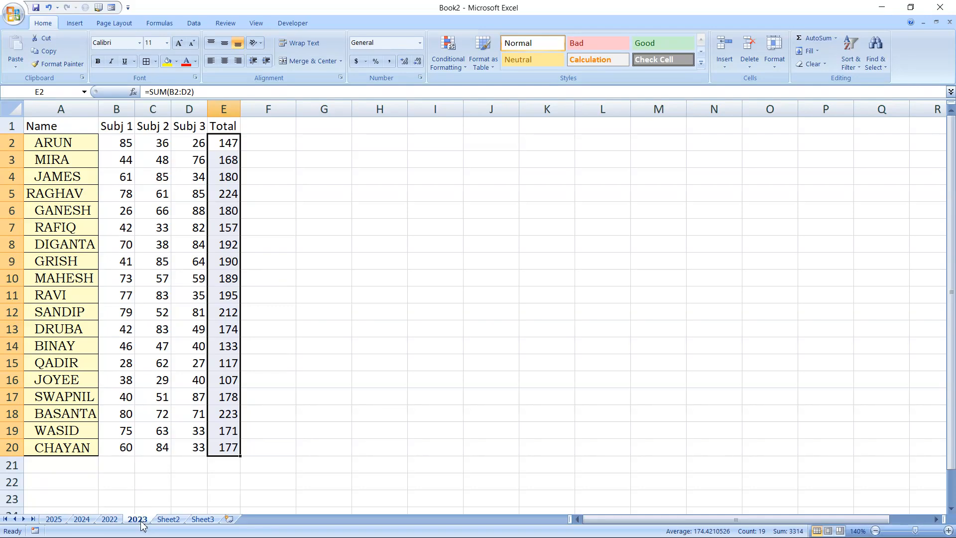
pyautogui.keyDown('ctrl'); pyautogui.click(110, 520); pyautogui.keyUp('ctrl')
pyautogui.keyDown('ctrl'); pyautogui.click(82, 521); pyautogui.keyUp('ctrl')
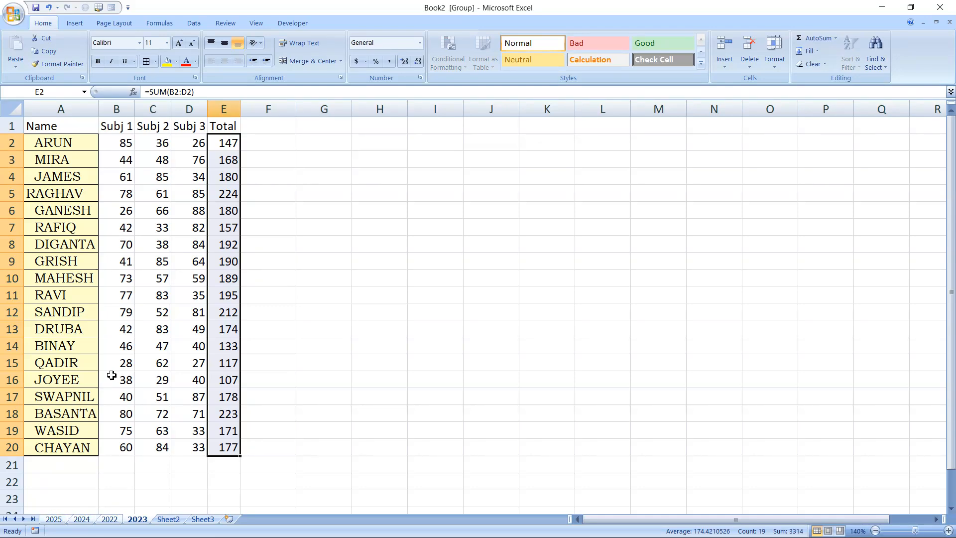
# Fill the Name column, cells A1 to A20, with standard yellow across the grouped worksheets
pyautogui.moveTo(55, 129); pyautogui.dragTo(50, 420)
pyautogui.moveTo(50, 445); pyautogui.dragTo(50, 446)
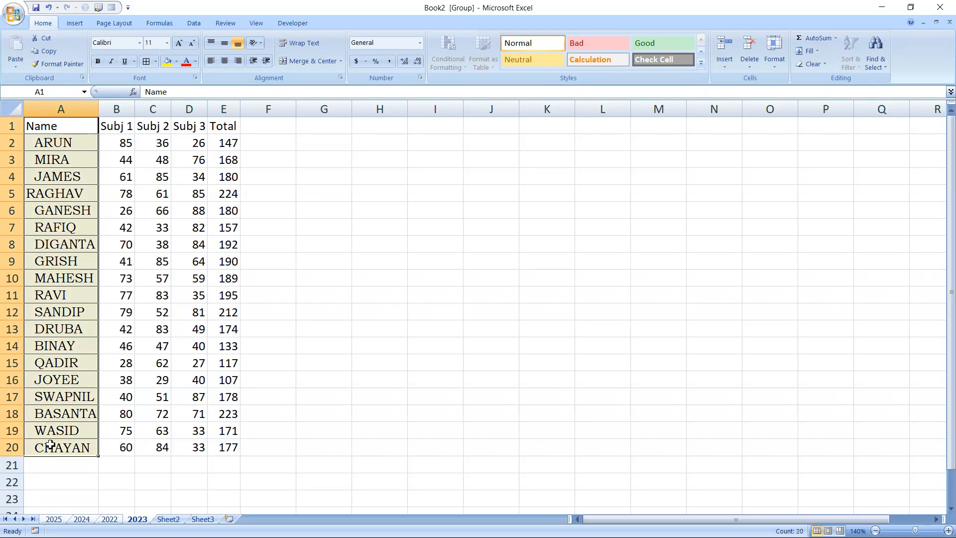
pyautogui.click(177, 62)
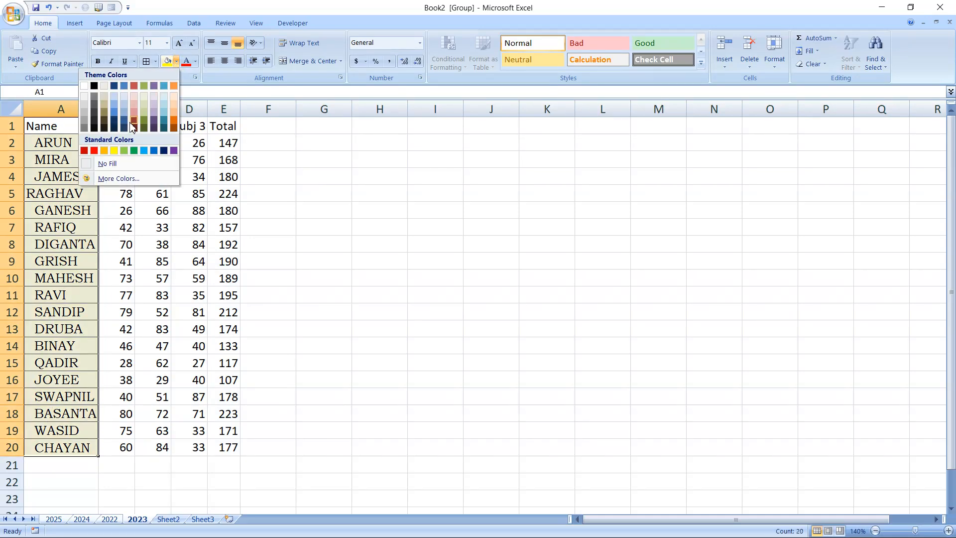
pyautogui.click(114, 151)
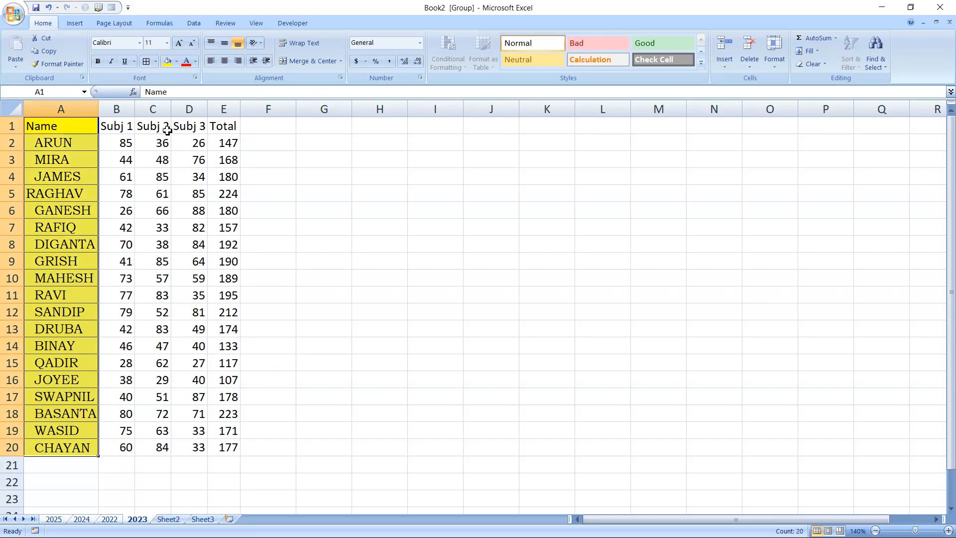
# Fill the Subj 1 to Total headings, cells B1 to E1, with standard blue in the grouped worksheets
pyautogui.moveTo(118, 128); pyautogui.dragTo(224, 128)
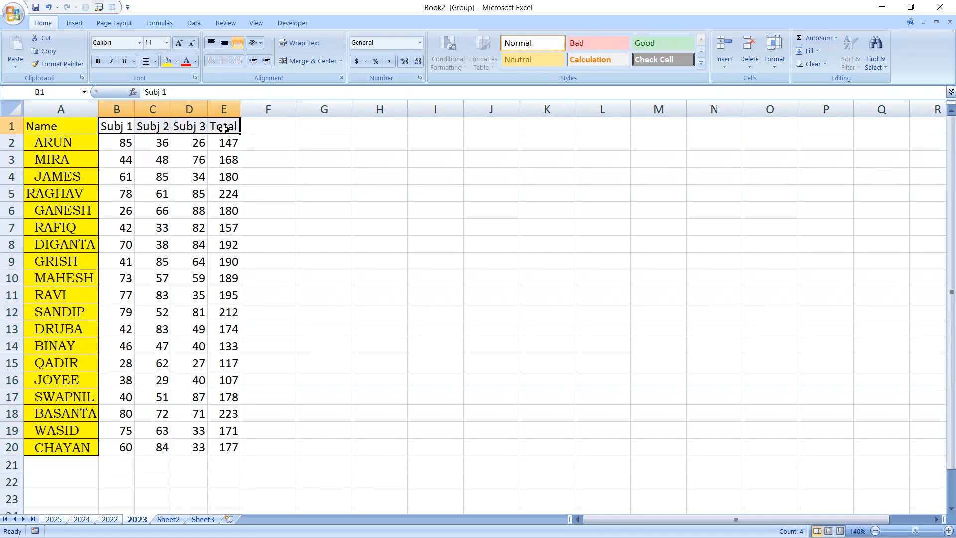
pyautogui.click(176, 62)
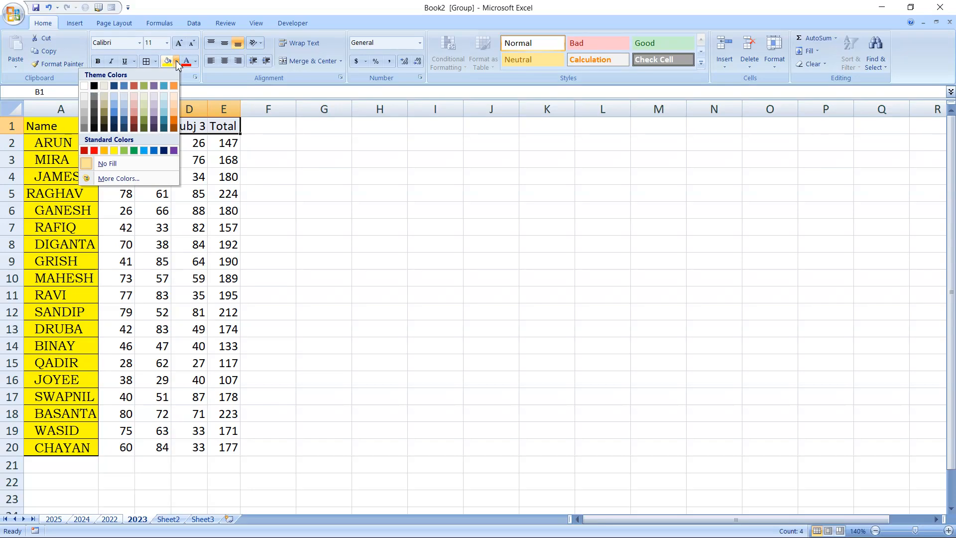
pyautogui.click(155, 151)
# Fill the Total values, cells E2 to E20, with standard light blue in the grouped worksheets
pyautogui.moveTo(227, 143); pyautogui.dragTo(232, 448)
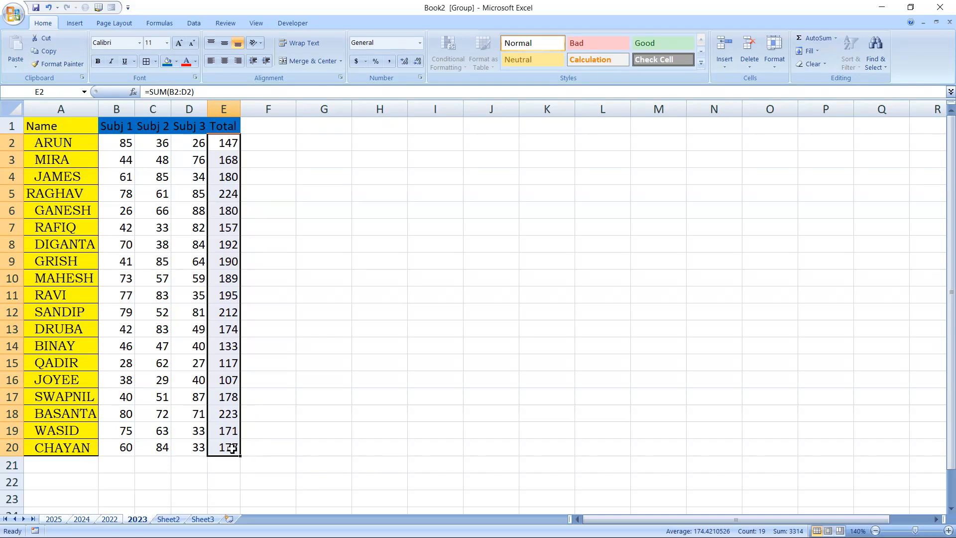
pyautogui.click(177, 62)
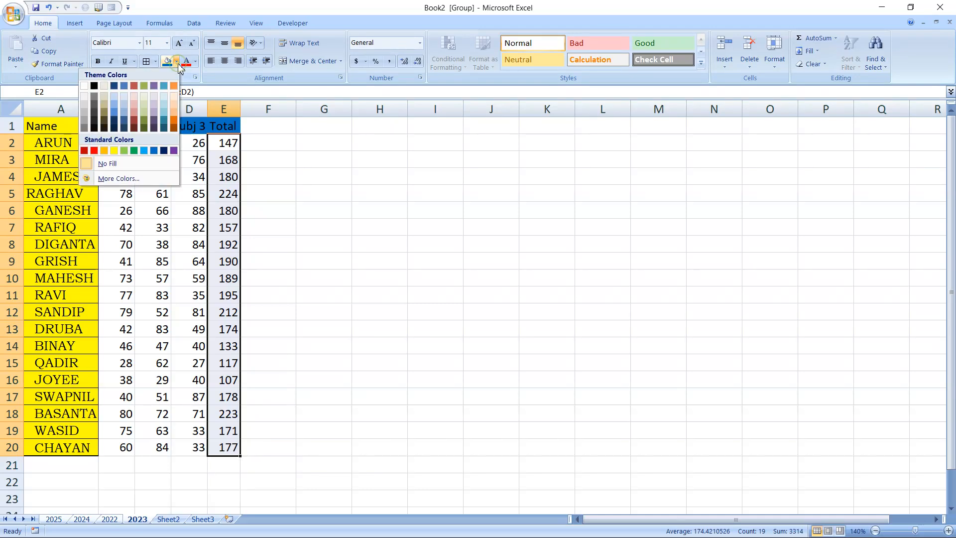
pyautogui.click(144, 150)
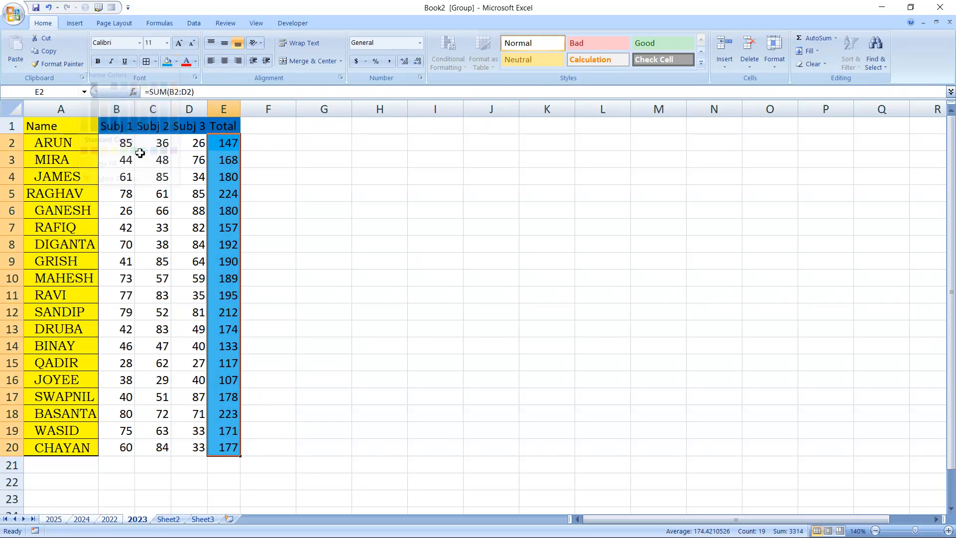
pyautogui.click(176, 63)
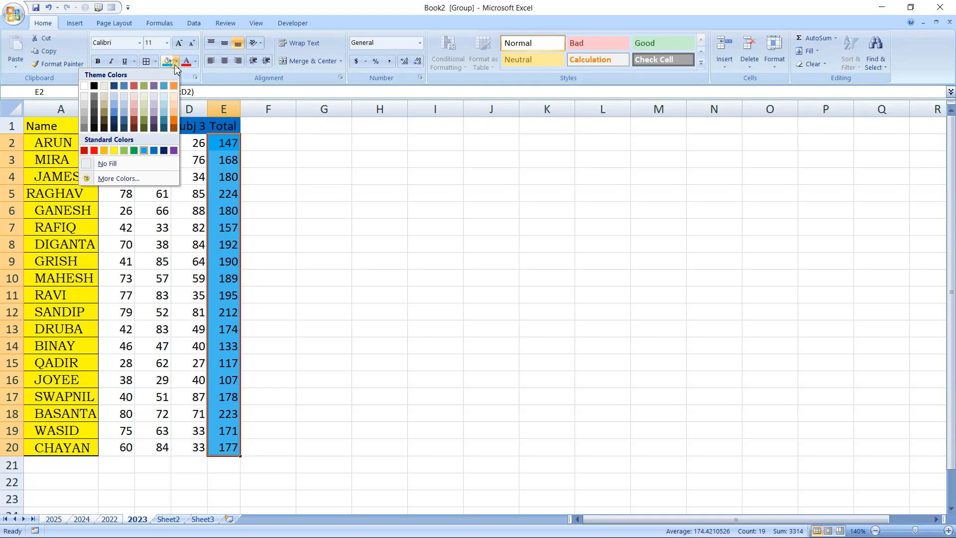
pyautogui.click(142, 149)
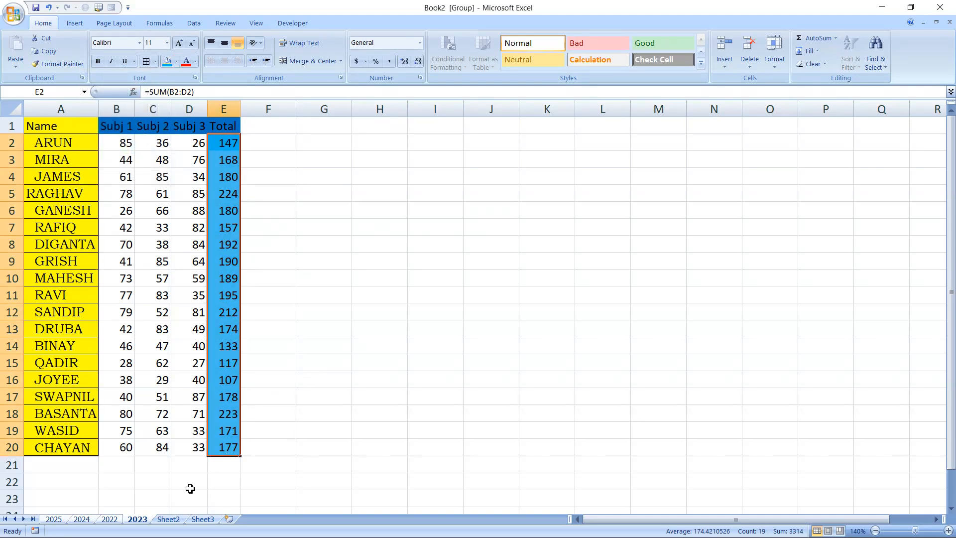
# Ungroup the worksheets and check the fill colours on the 2023, 2022, 2024 and 2025 sheets
pyautogui.click(169, 519)
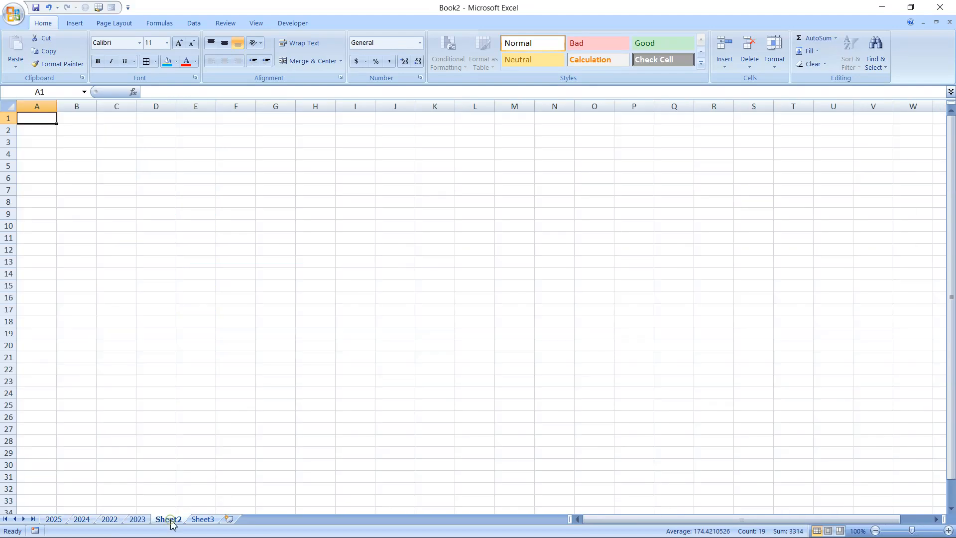
pyautogui.click(137, 520)
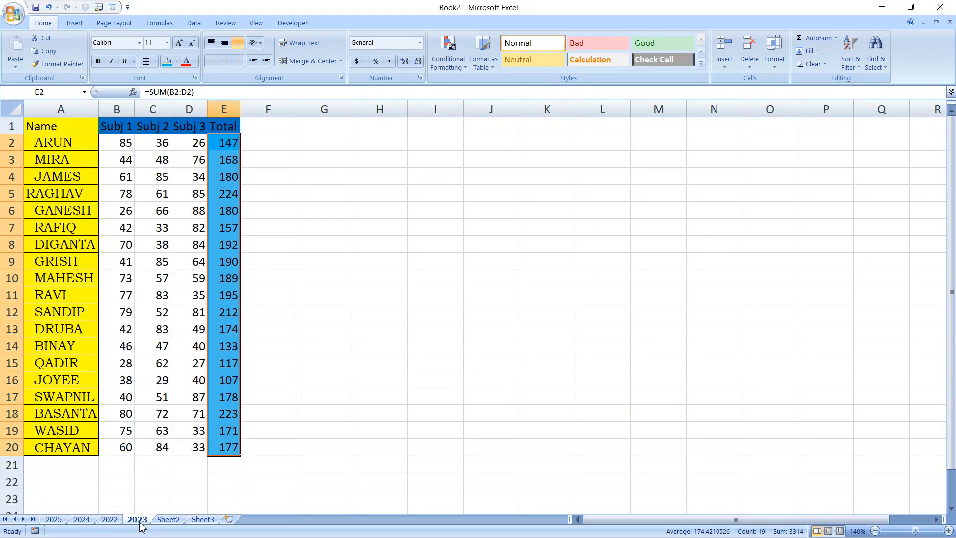
pyautogui.click(112, 520)
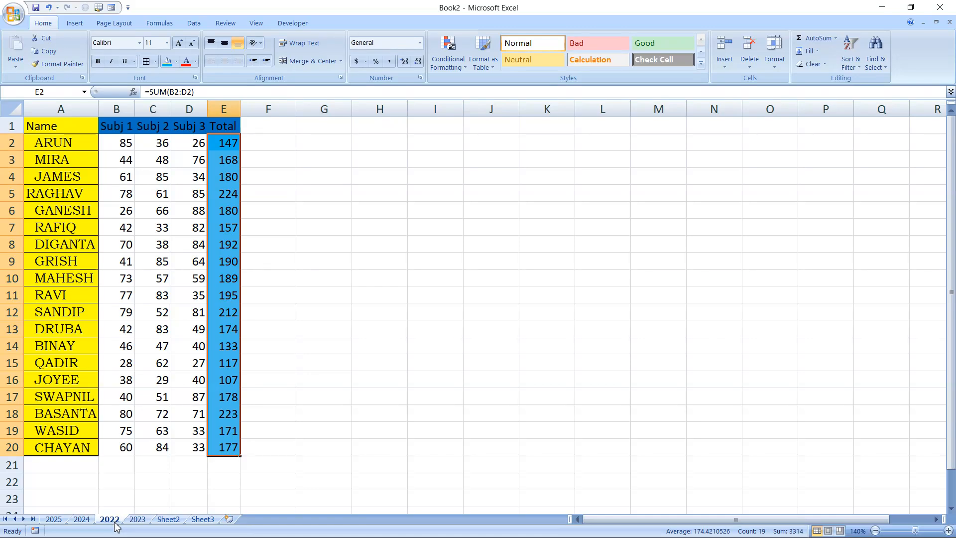
pyautogui.click(90, 521)
pyautogui.click(49, 522)
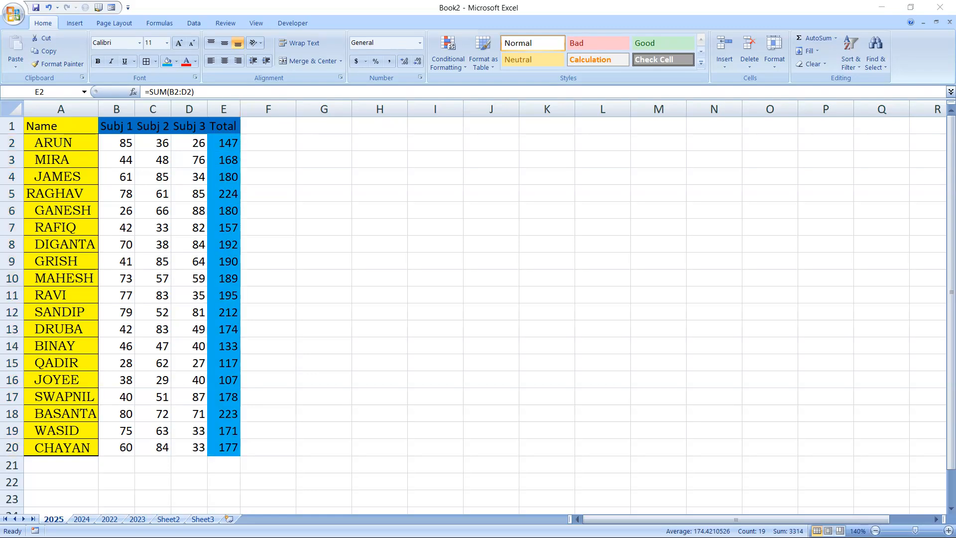
pyautogui.press('super')
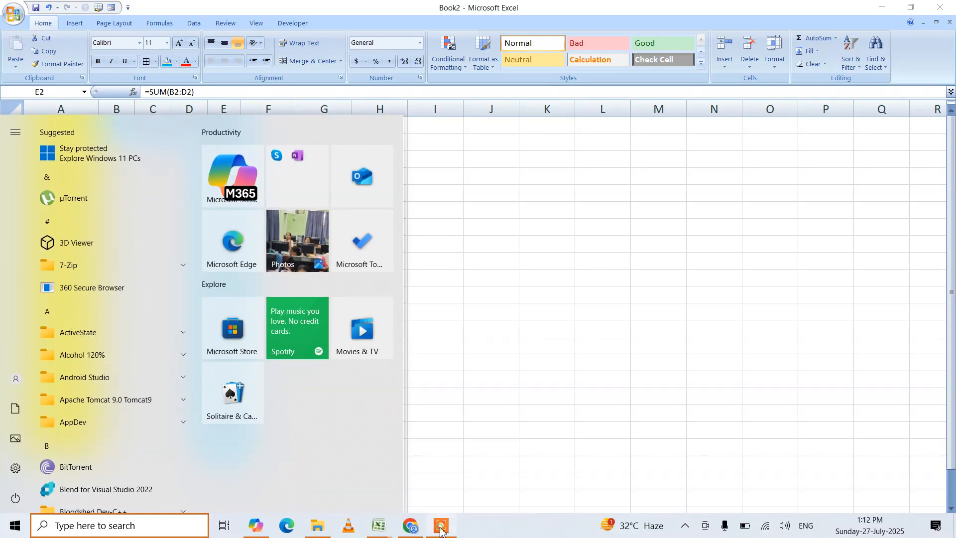